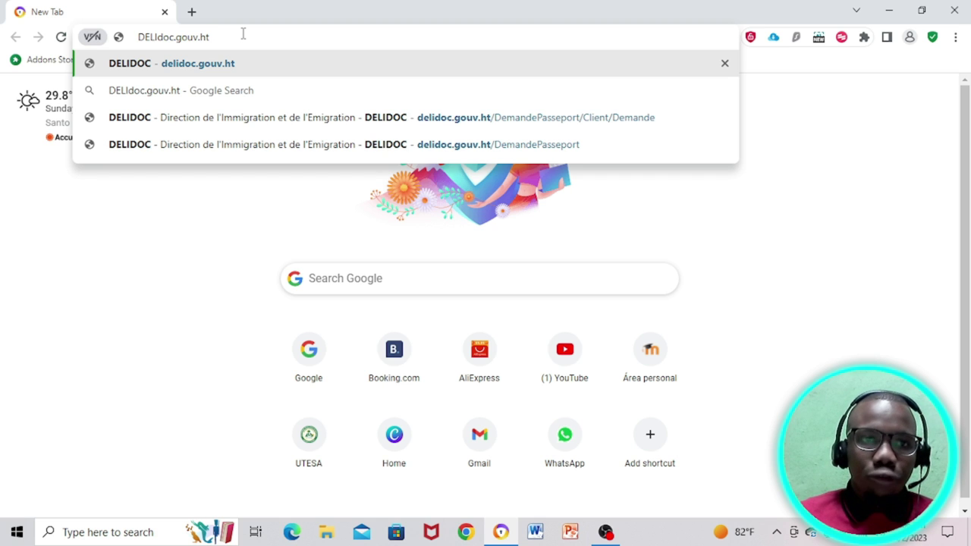
Step: Load the DELIDOC site, check its connection security info, and go to Demande Passeport
key("Return")
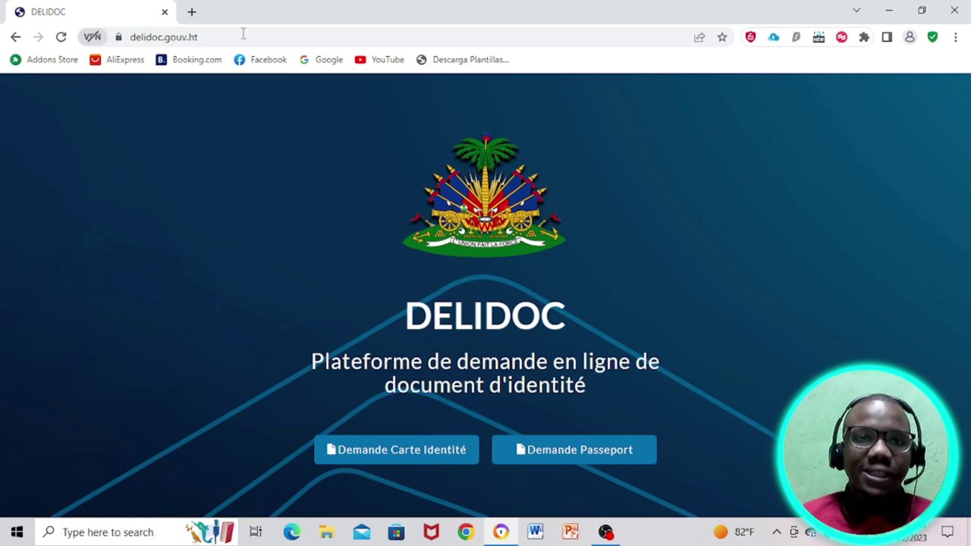
left_click(118, 39)
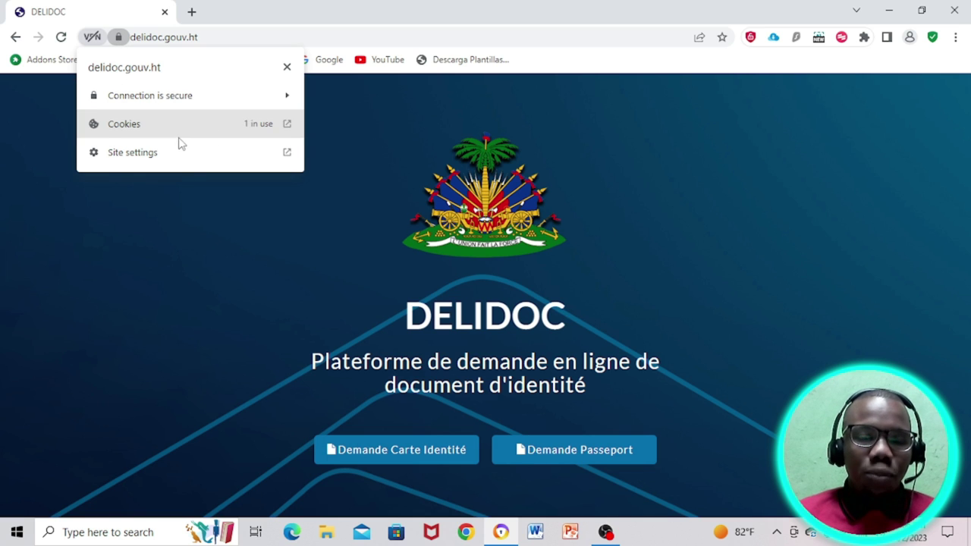
left_click(388, 204)
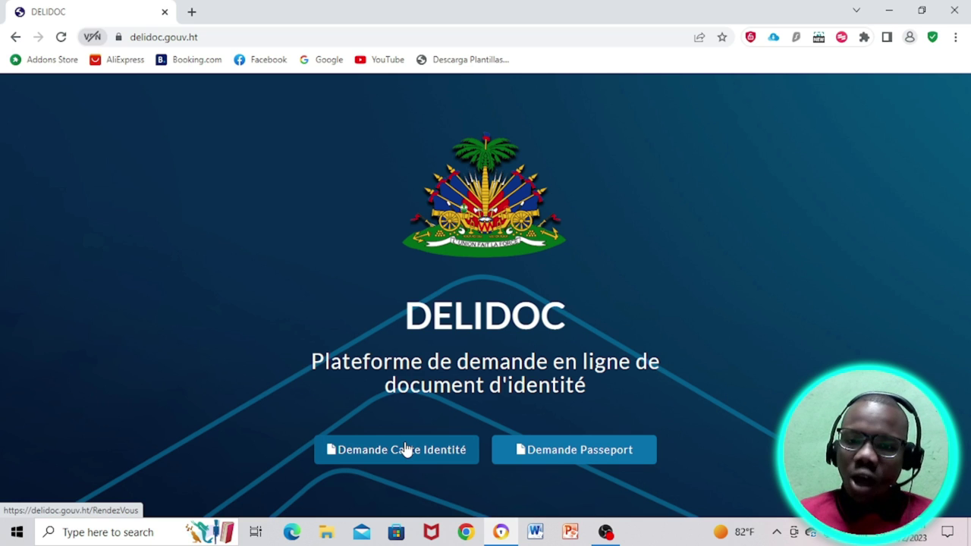
left_click(575, 451)
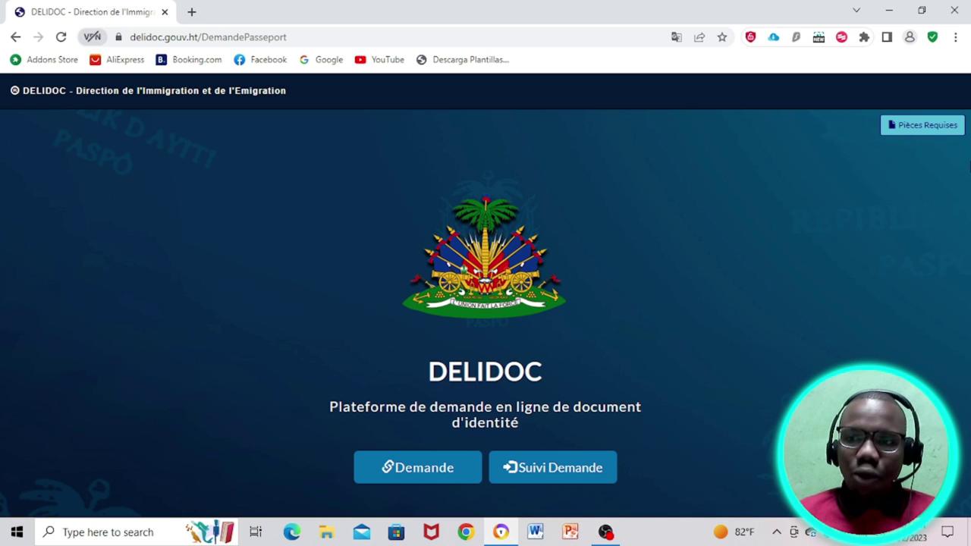
Step: View and close the Pièces Requises list, then start a new Demande form
left_click(945, 128)
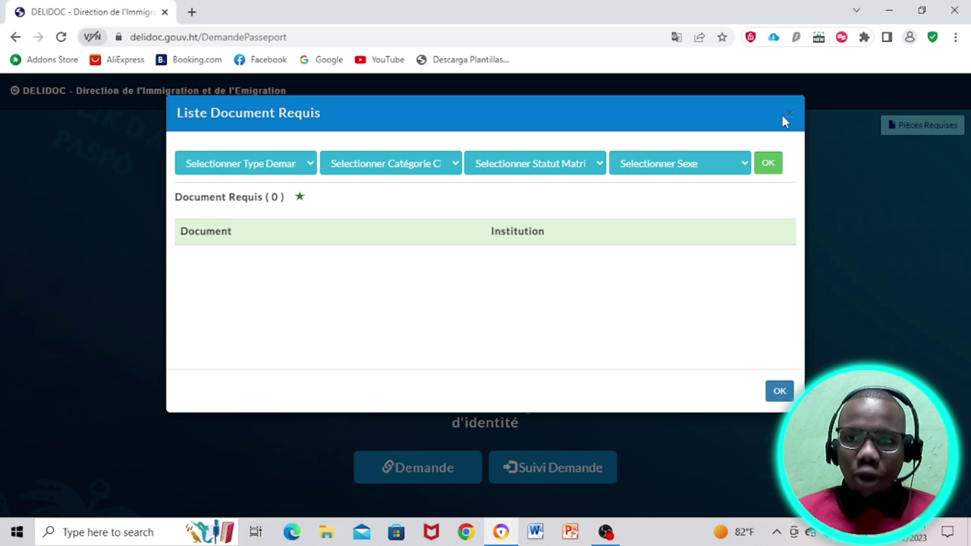
left_click(779, 392)
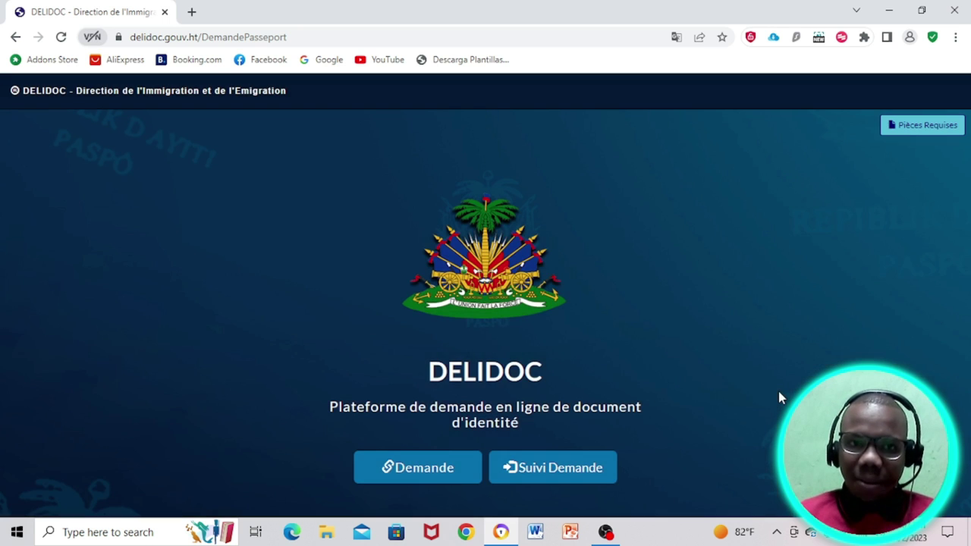
left_click(425, 478)
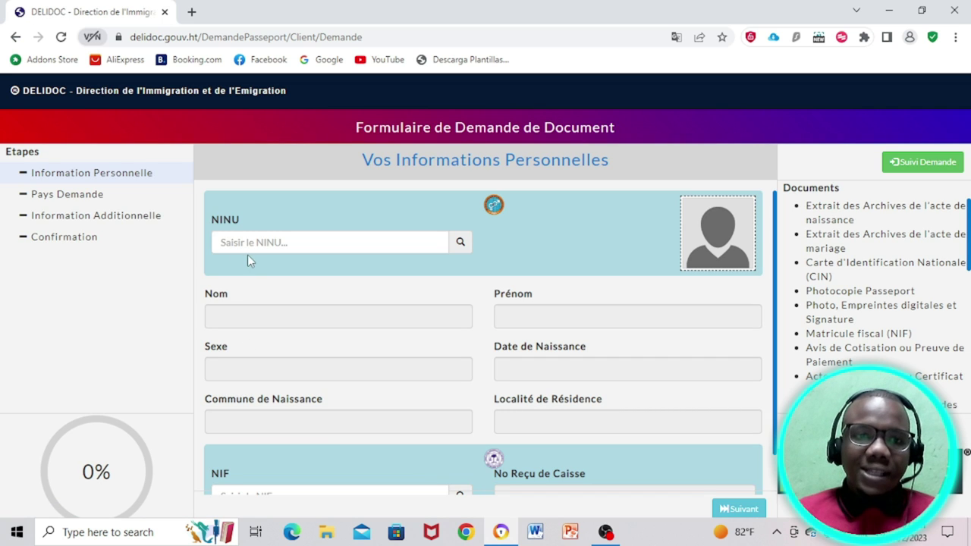
Step: Enter the applicant's NINU number in the NINU field and search for it
left_click(251, 243)
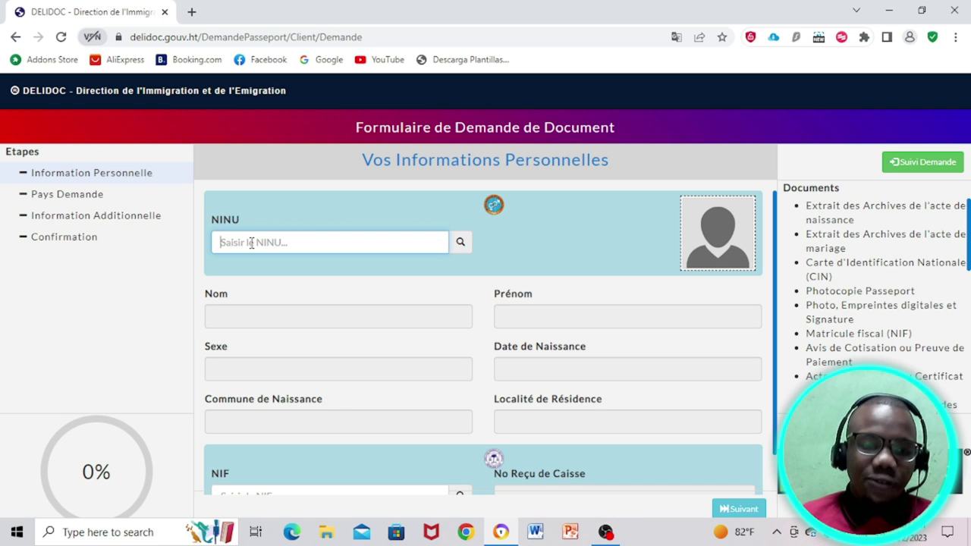
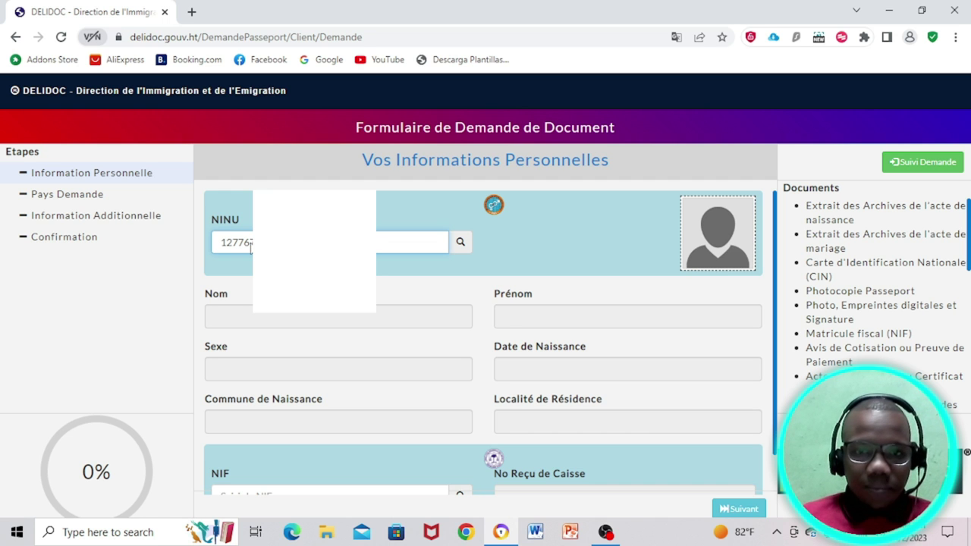
key("Return")
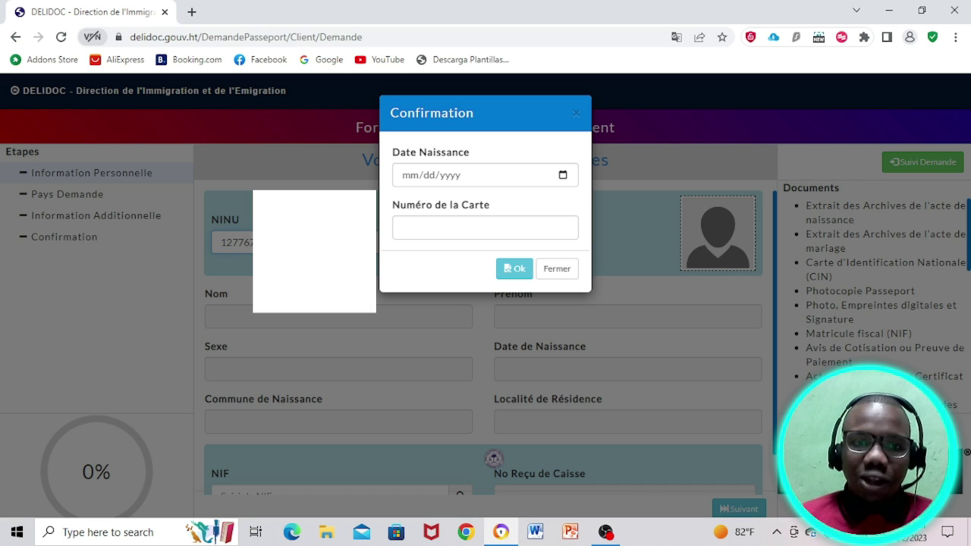
Step: Confirm the applicant's birth date and card number to auto-fill name, photo and details
left_click(410, 181)
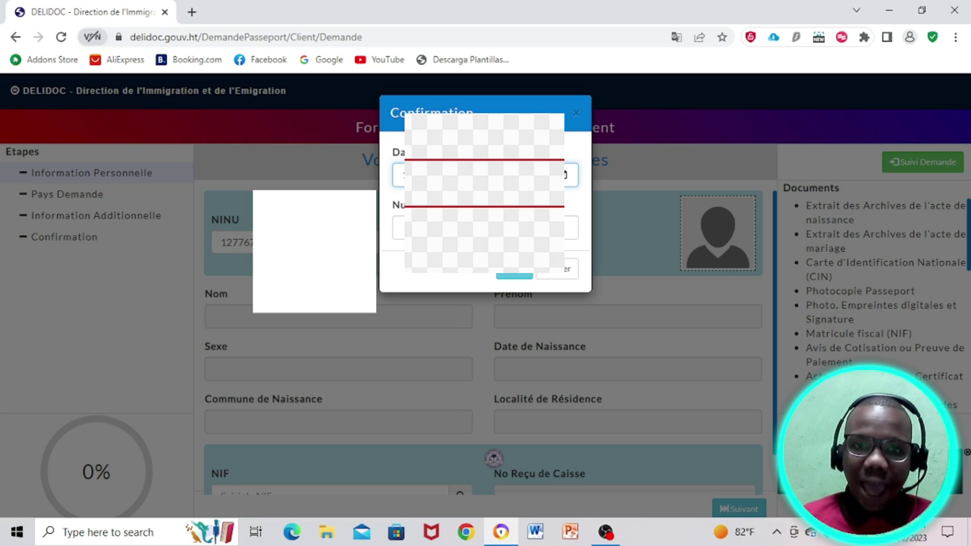
left_click(402, 227)
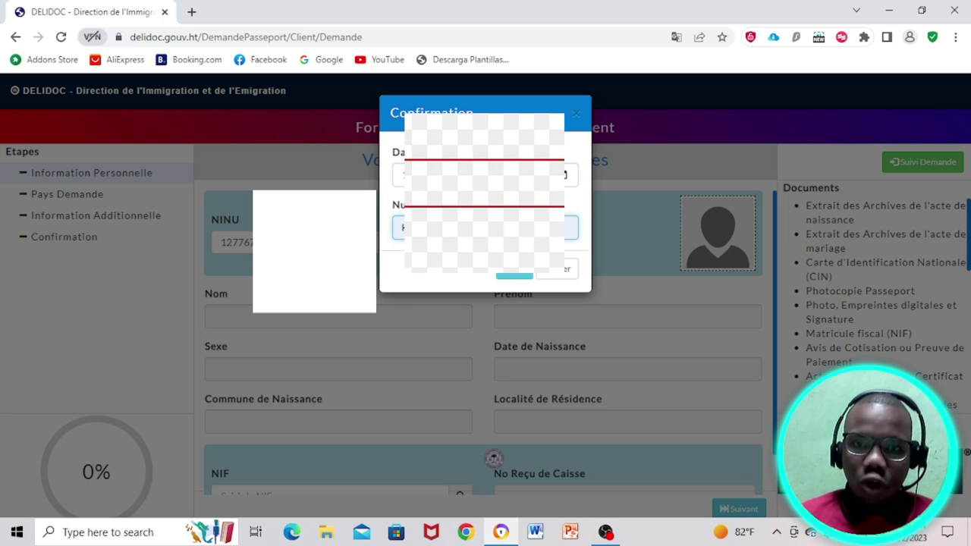
key("Return")
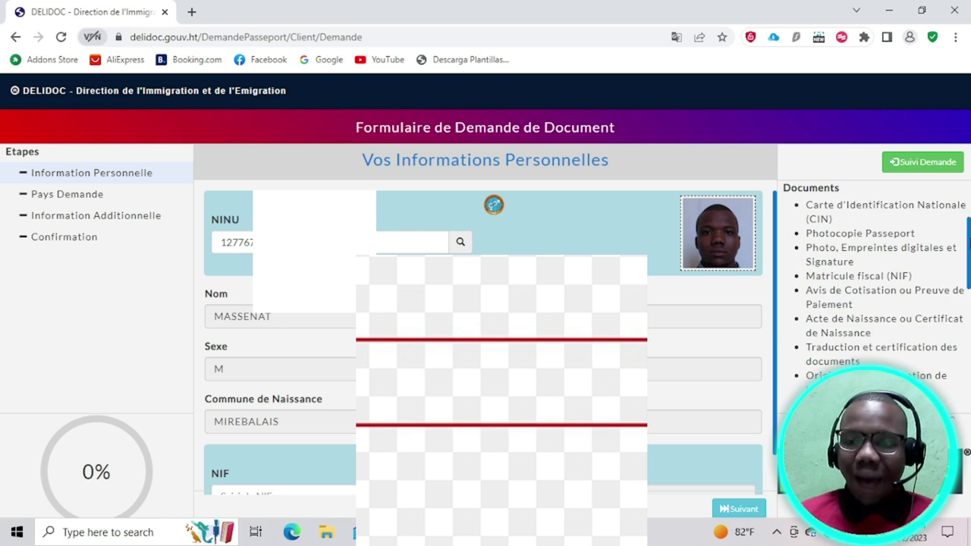
Step: Advance to request information, dismiss the taxpayer-not-found message, and set country to HAITI
scroll(776, 334, "down", 1)
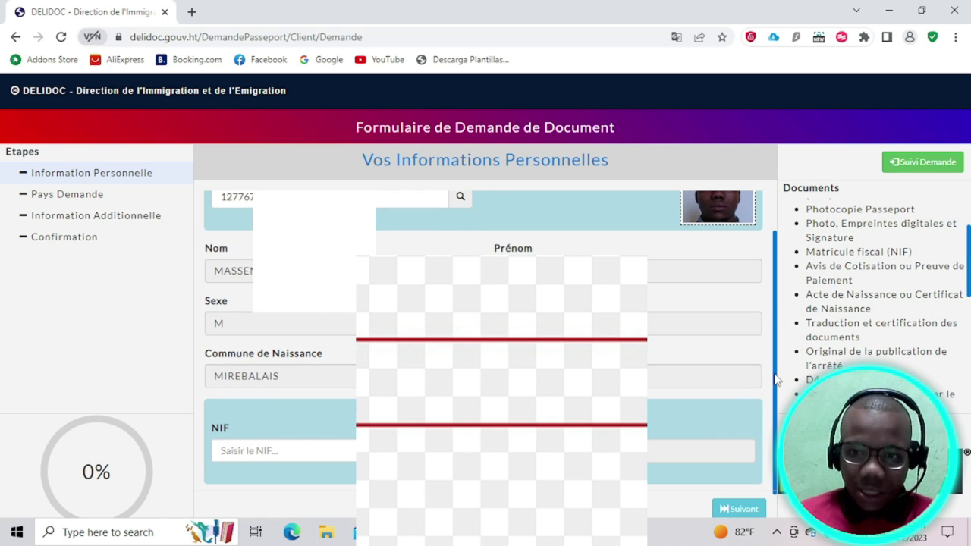
left_click(735, 510)
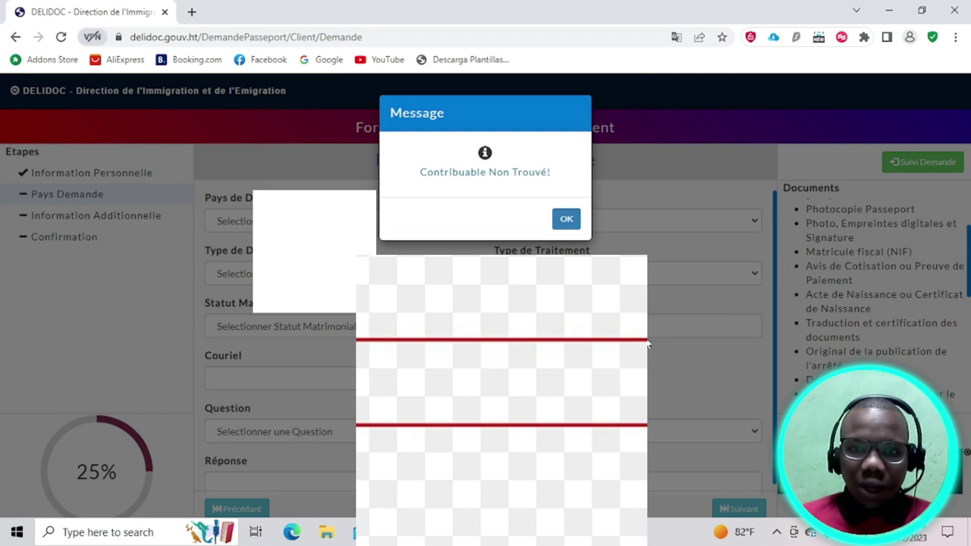
left_click(565, 219)
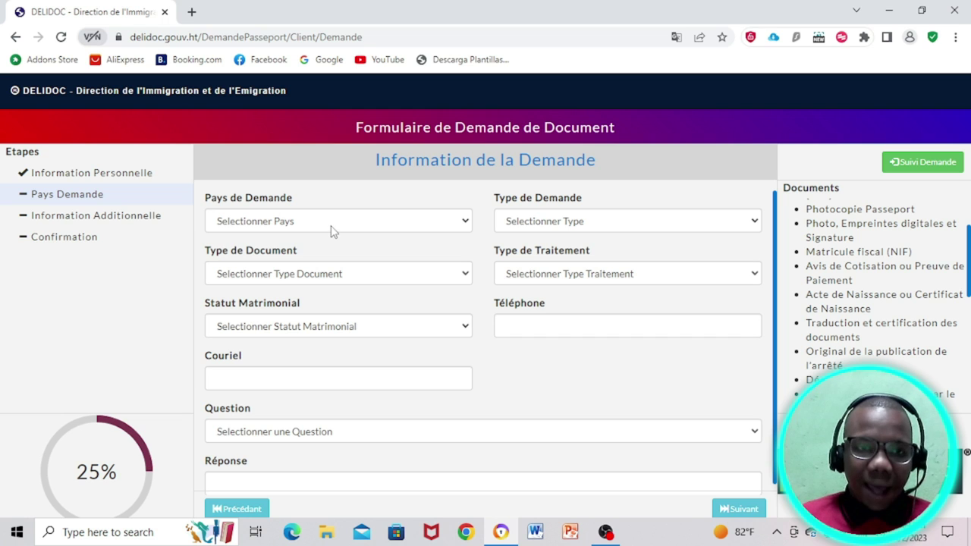
left_click(343, 226)
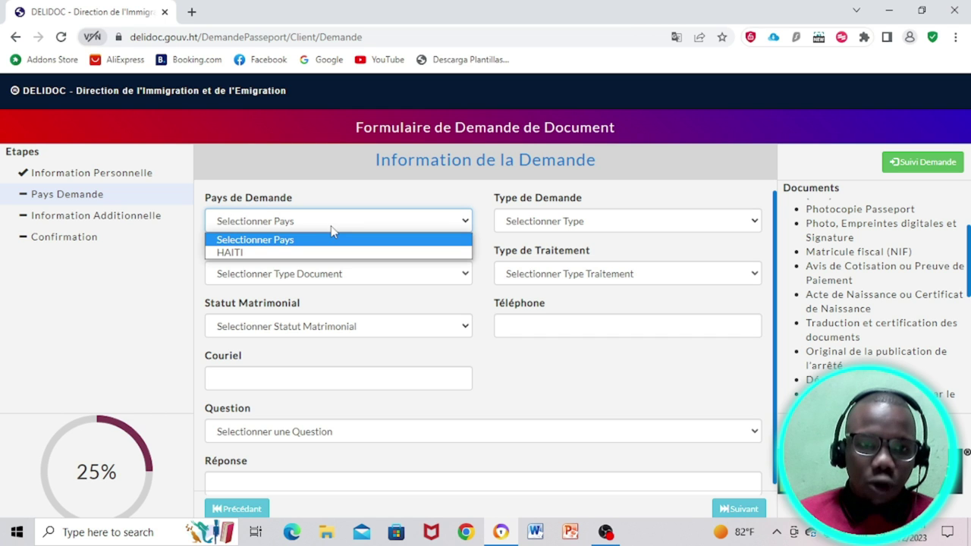
left_click(300, 253)
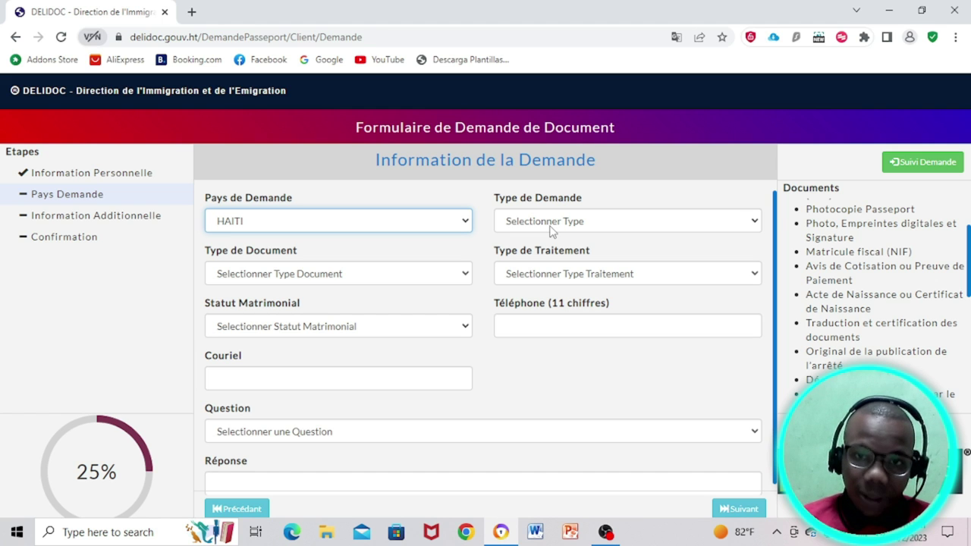
left_click(434, 220)
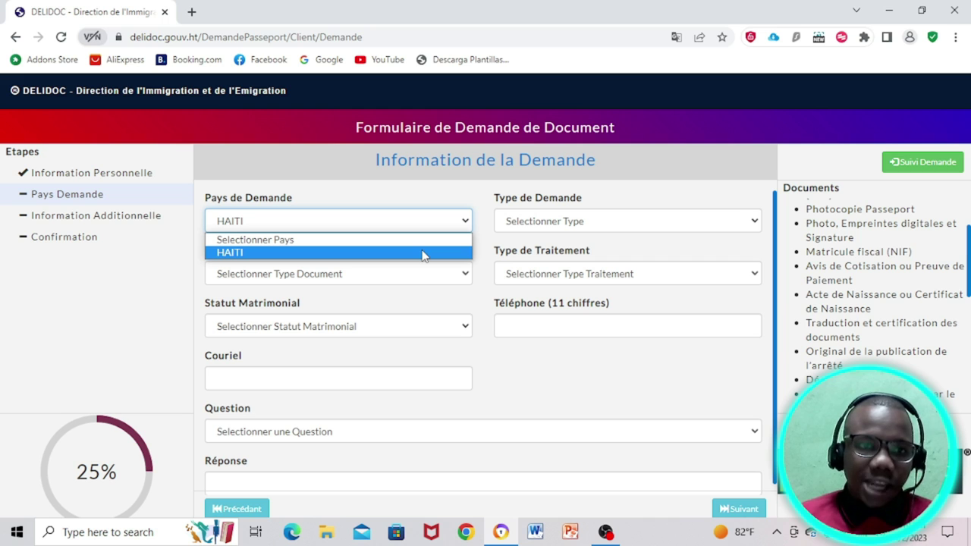
left_click(423, 253)
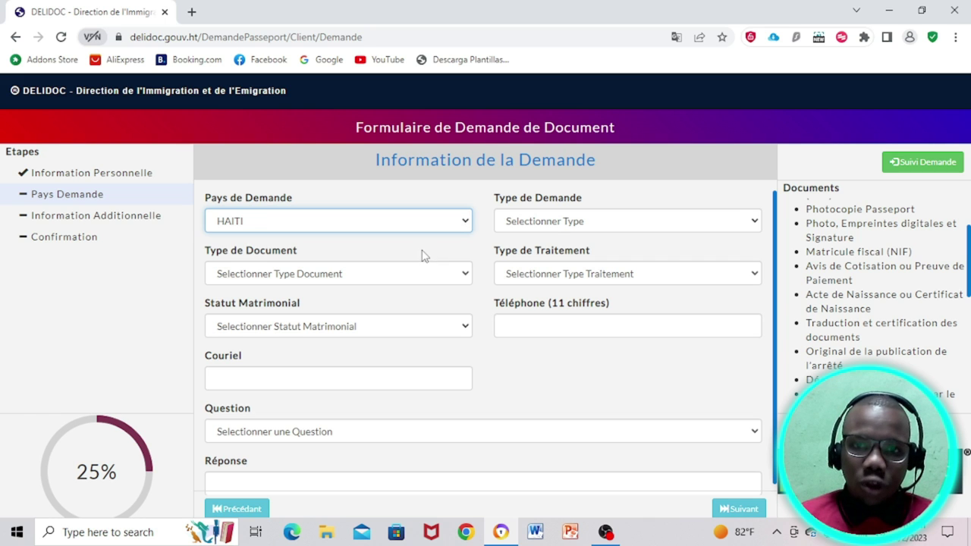
Step: Set request type Première Demande, document Passeport régulier, and processing Normal
left_click(556, 226)
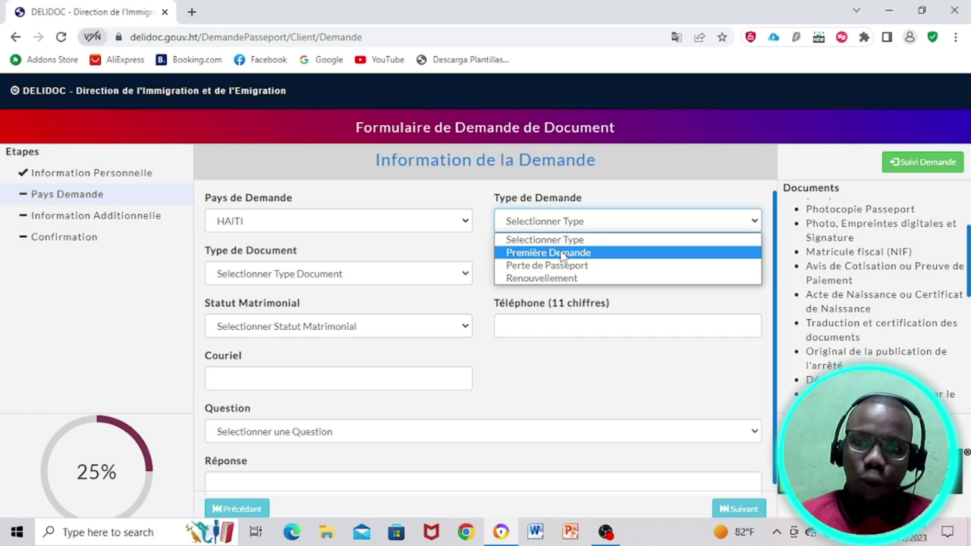
left_click(562, 254)
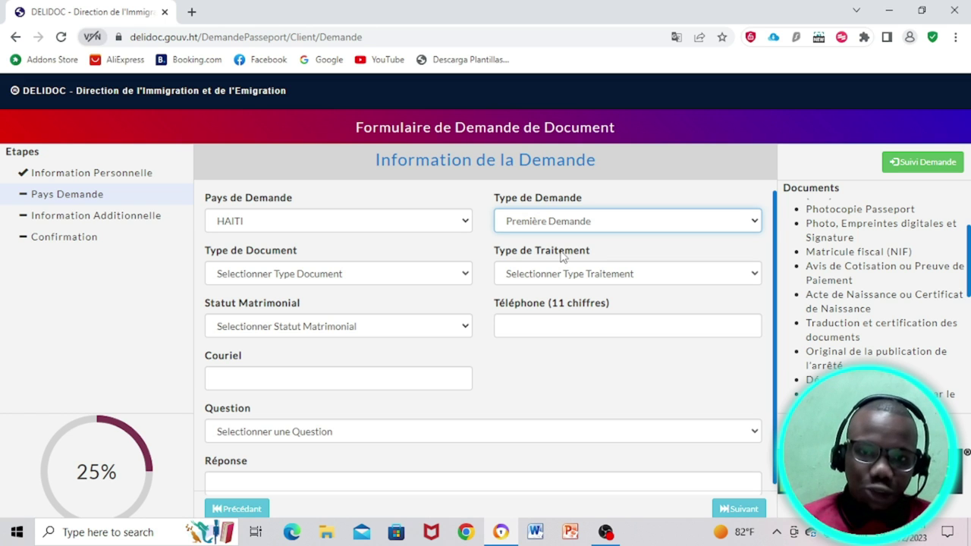
left_click(375, 275)
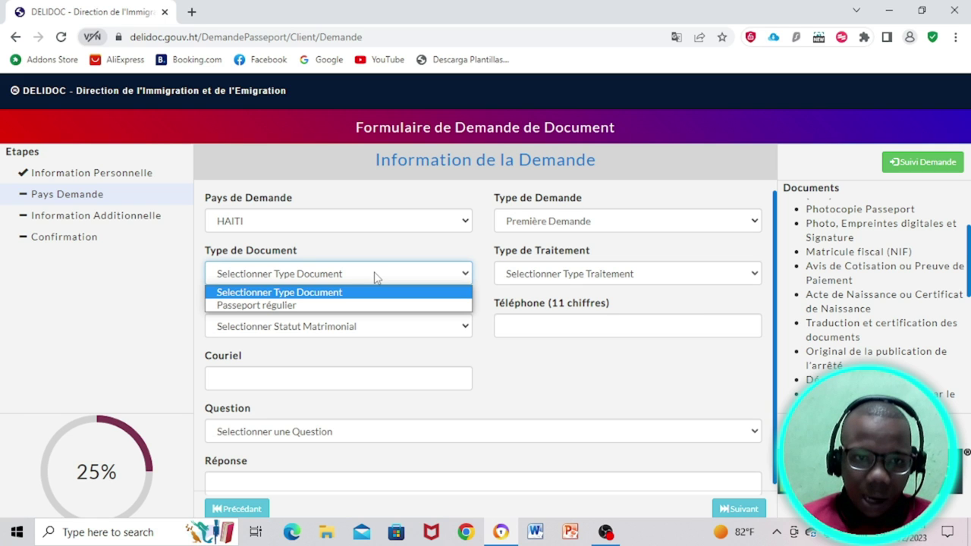
left_click(301, 307)
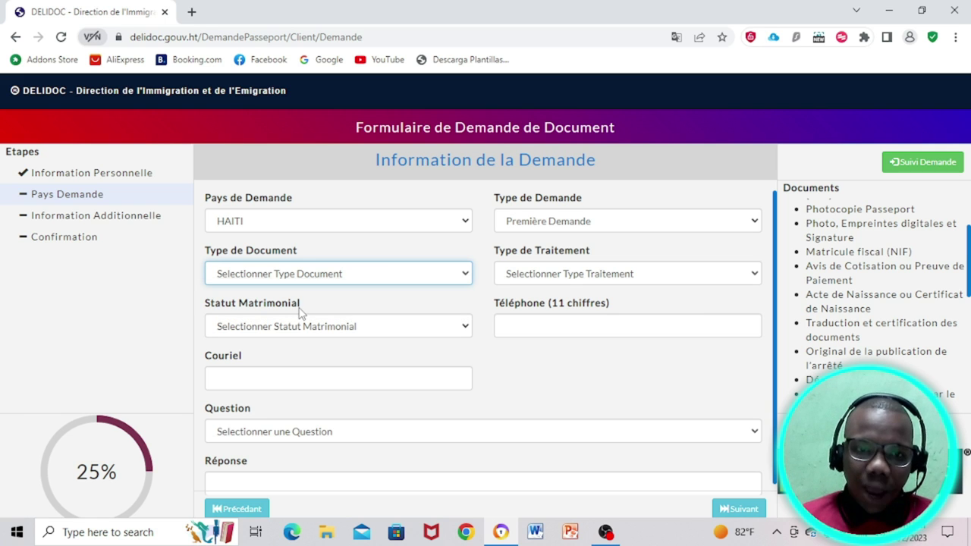
left_click(543, 276)
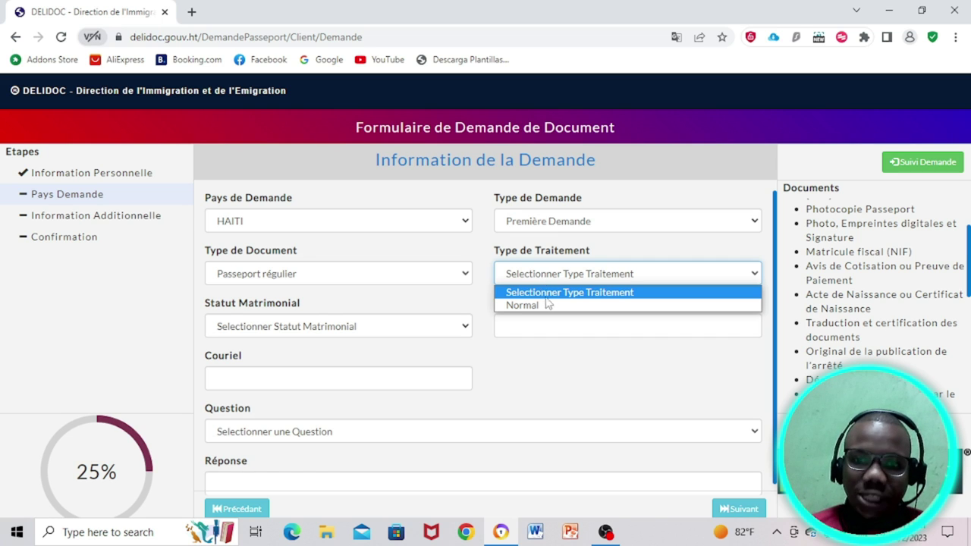
left_click(547, 305)
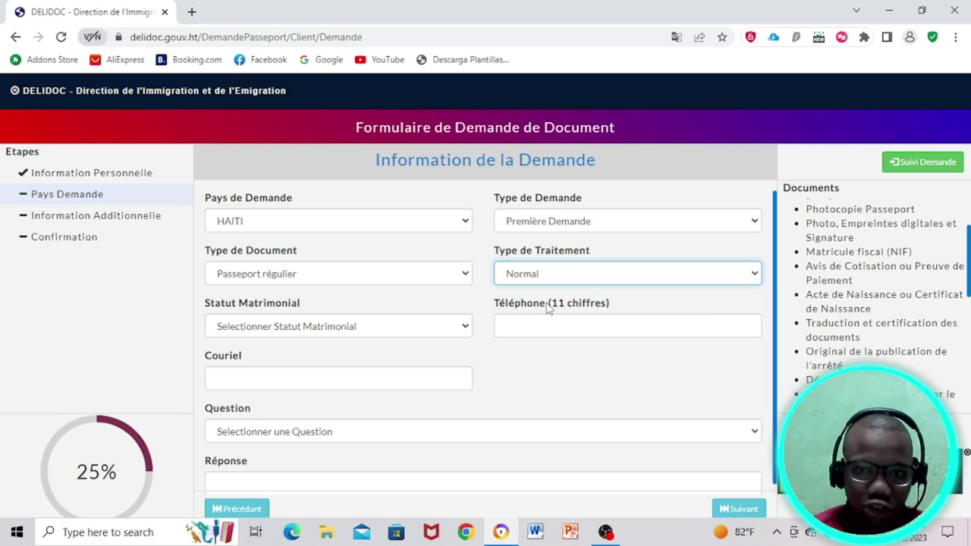
left_click(530, 322)
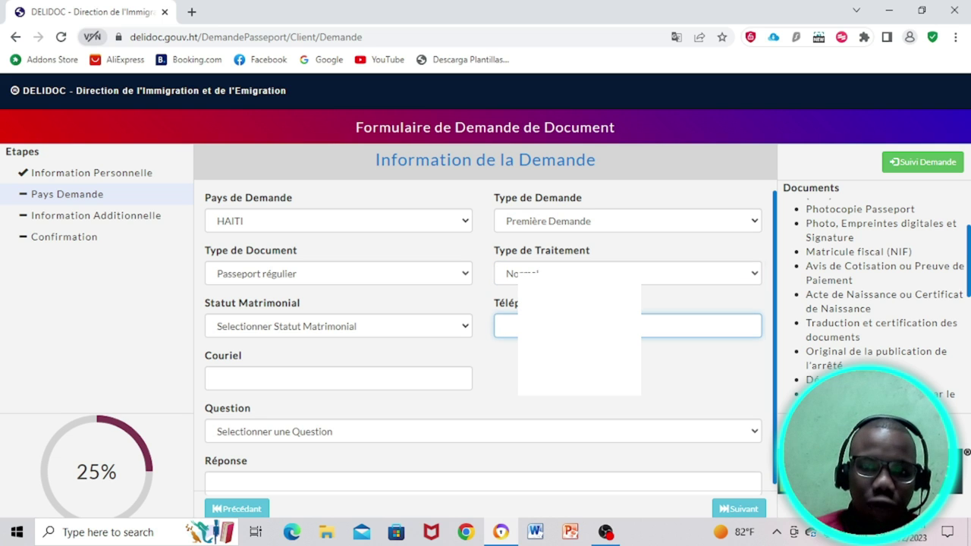
Step: Enter the applicant's phone number and set marital status to Célibataire
type("5")
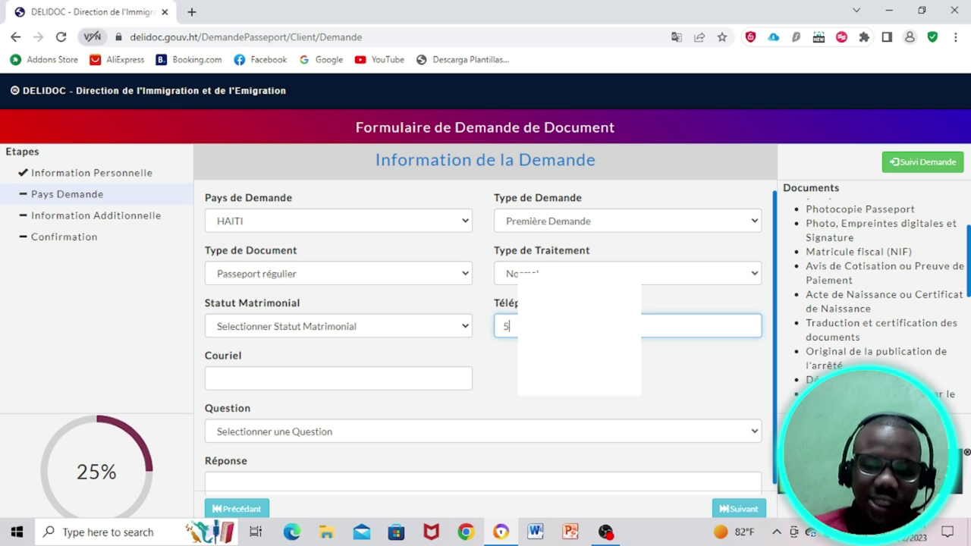
type("09")
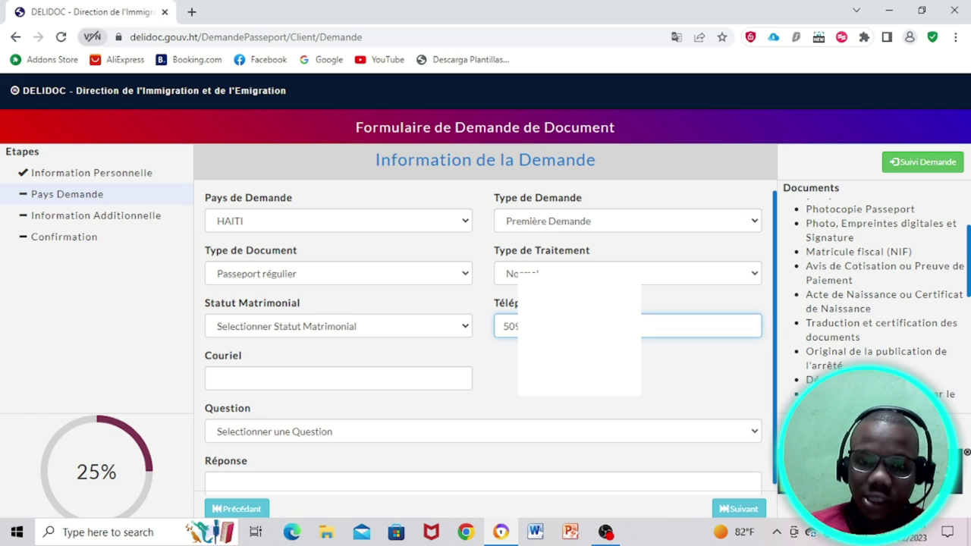
left_click(349, 327)
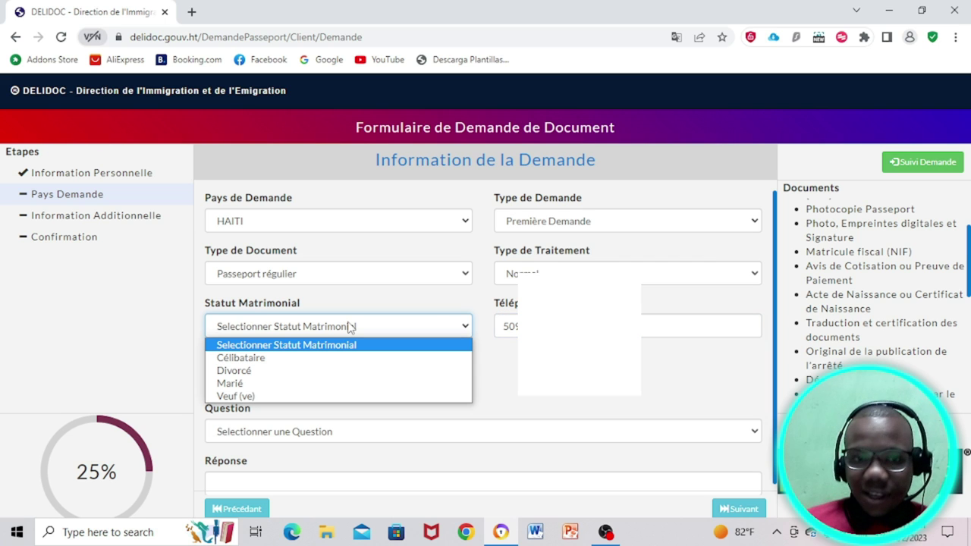
left_click(301, 361)
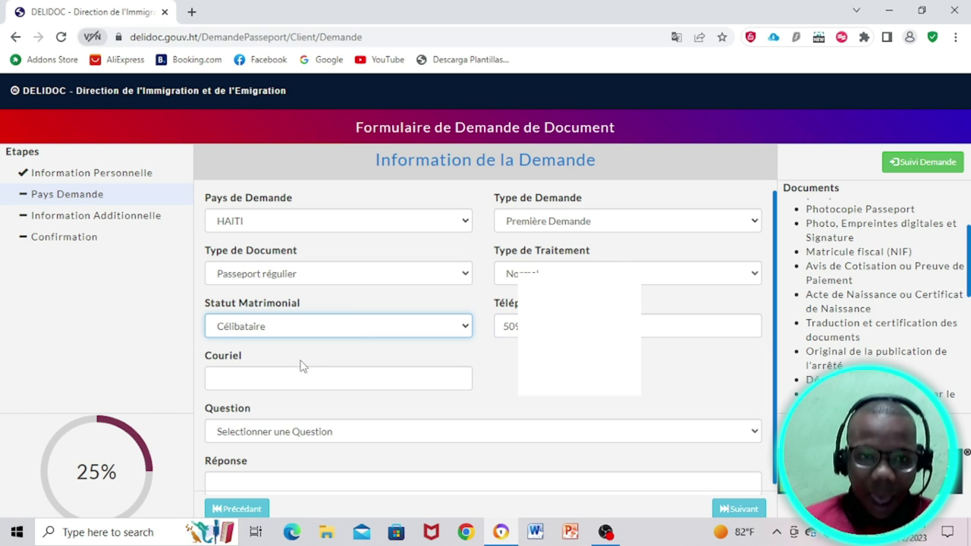
Step: Enter the contact's Gmail address in Couriel, correcting the mistyped final letter
left_click(293, 380)
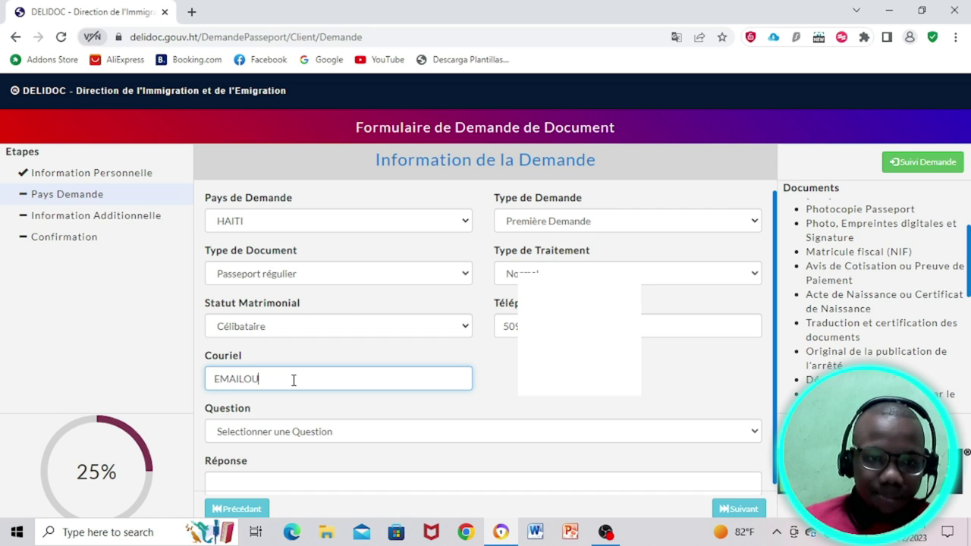
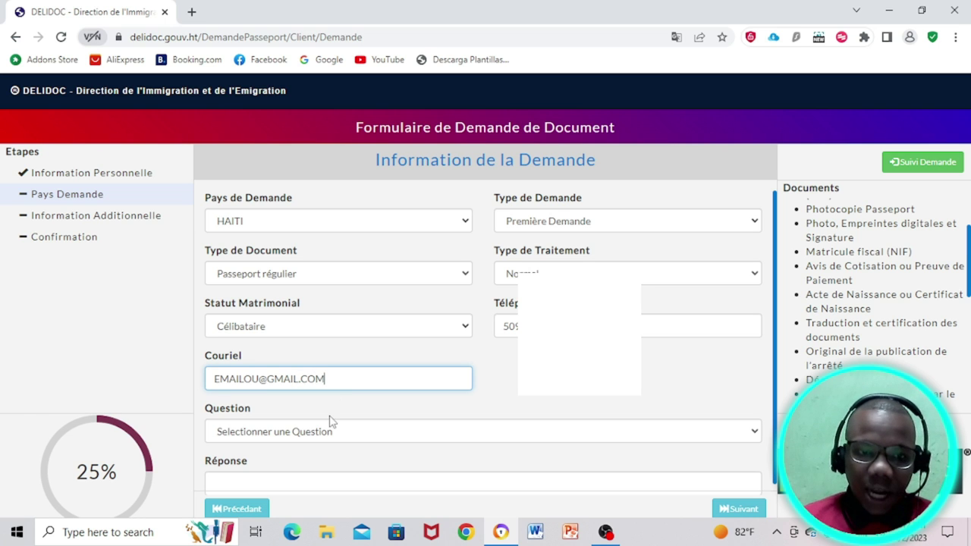
left_click(328, 433)
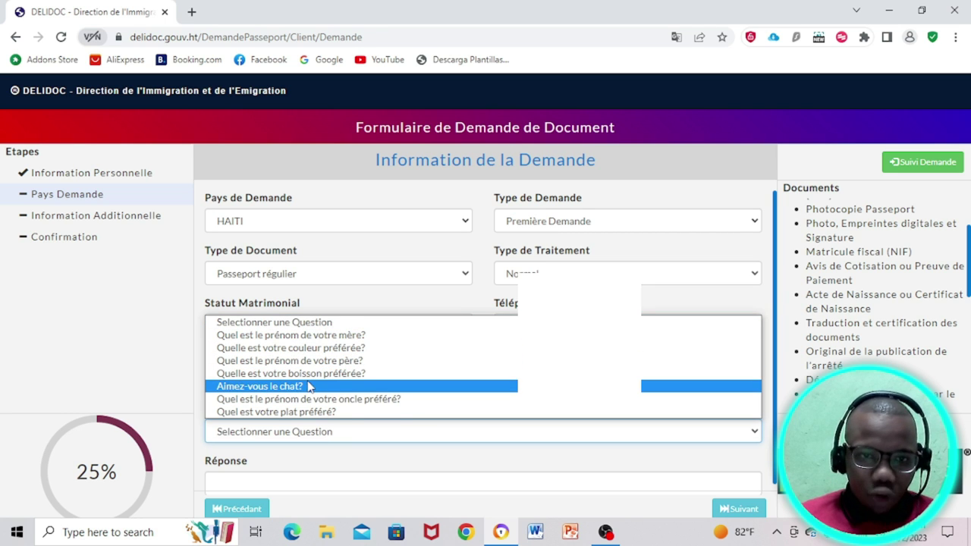
Step: Choose 'Aimez-vous le chat?' as security question, answer OUI, and continue with Suivant
left_click(309, 390)
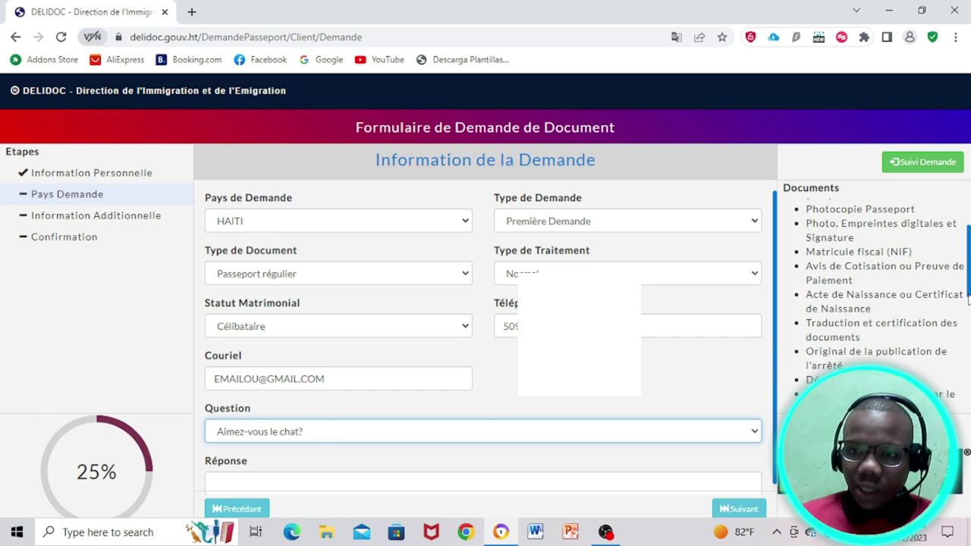
scroll(948, 303, "down", 2)
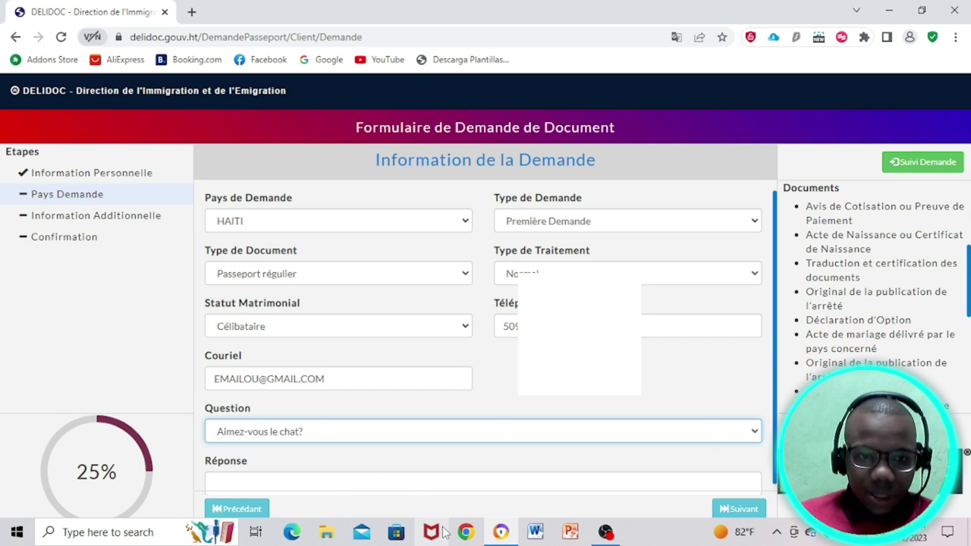
left_click(375, 475)
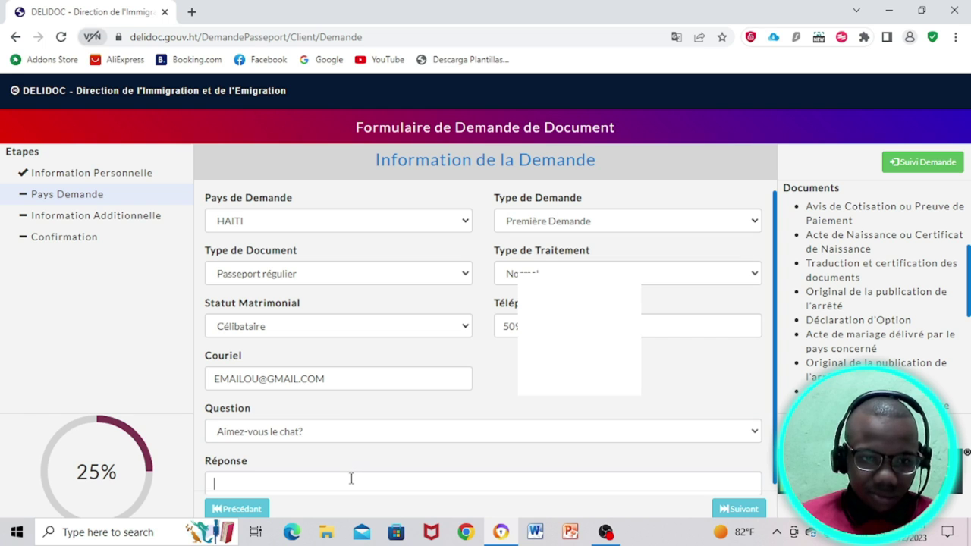
left_click(351, 479)
type("OUI")
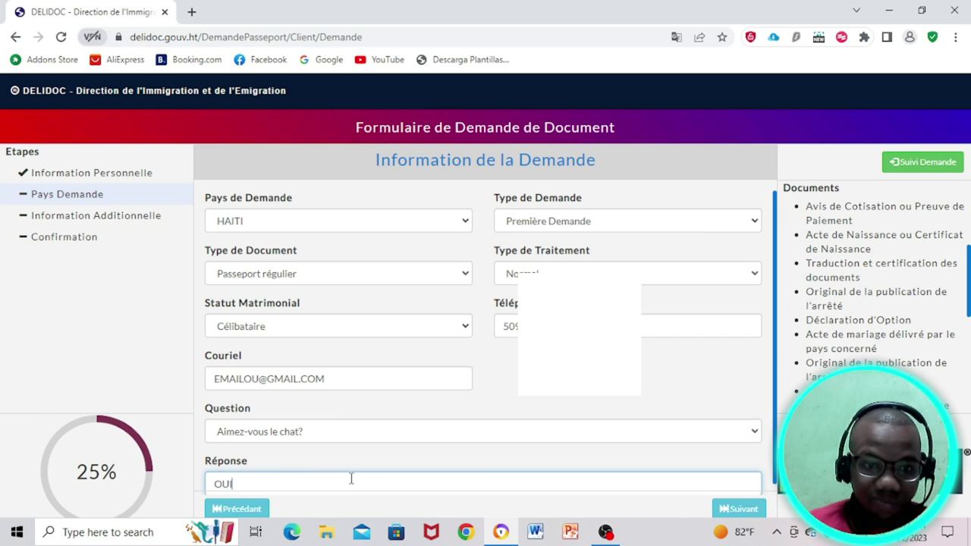
left_click(747, 510)
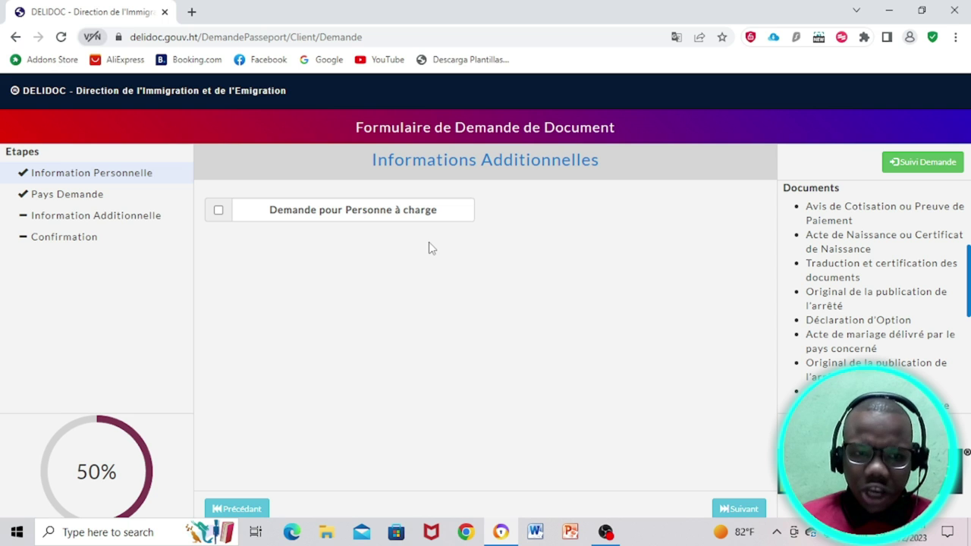
Step: Leave Personne à charge unticked and continue past Informations Additionnelles with Suivant
left_click(743, 509)
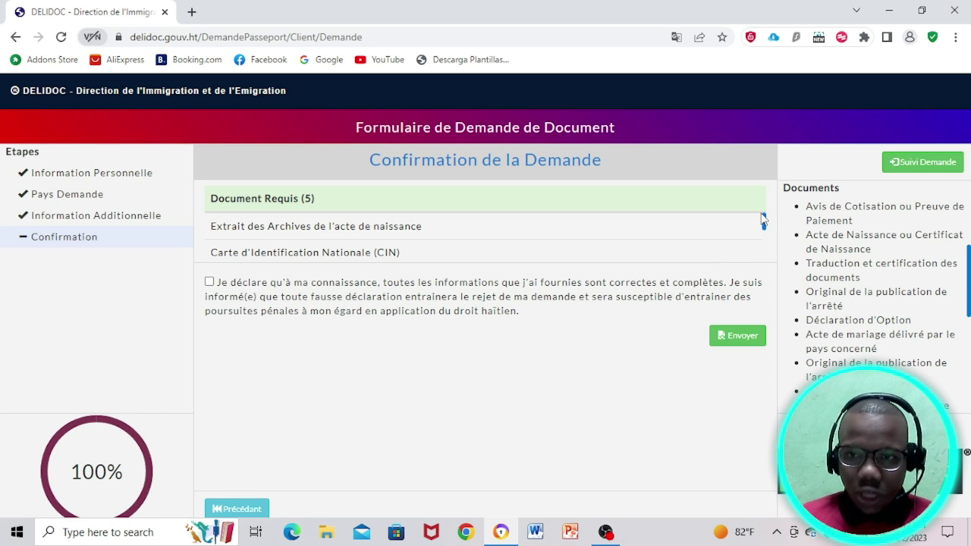
Step: Scroll through the five required documents down to the 'Je déclare…' declaration above Envoyer
left_click_drag(765, 228, 768, 251)
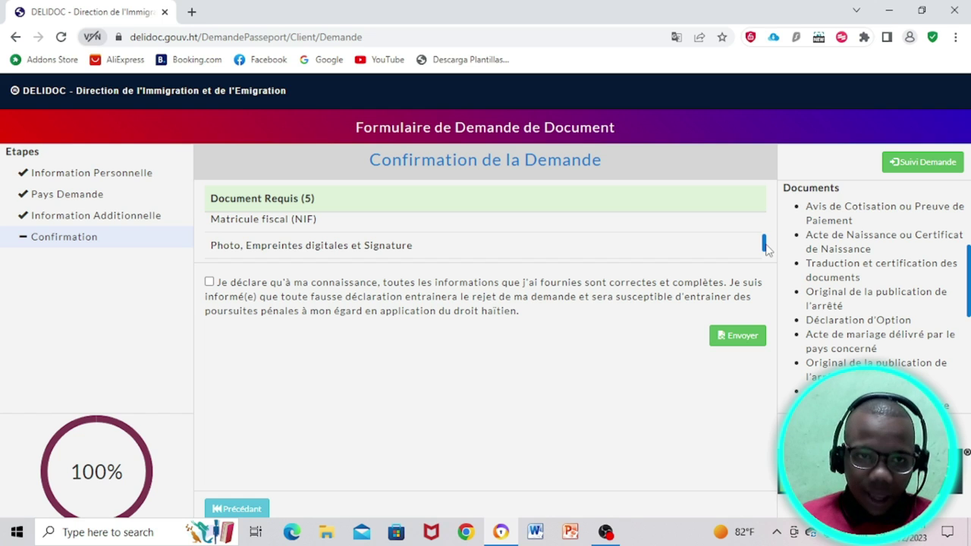
left_click_drag(768, 250, 769, 255)
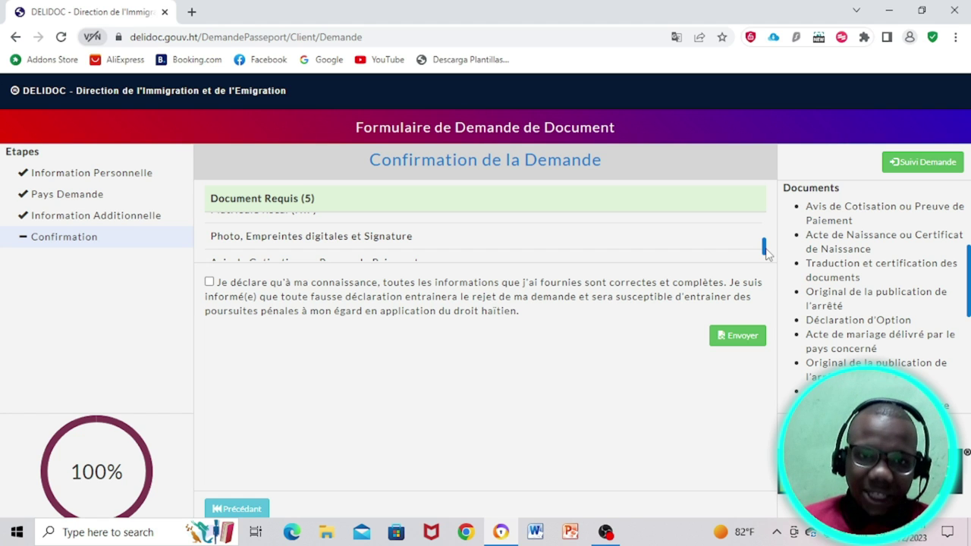
left_click_drag(767, 248, 766, 264)
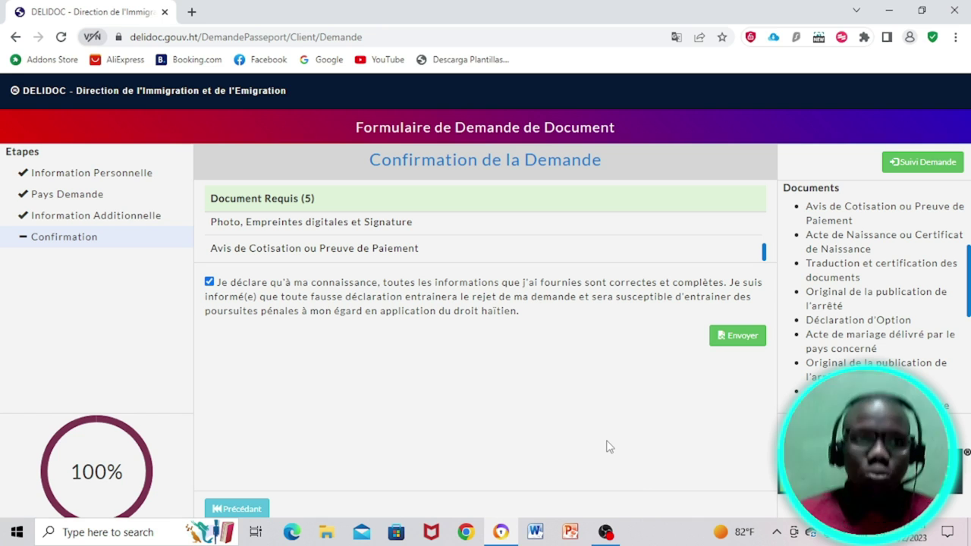
mouse_move(605, 534)
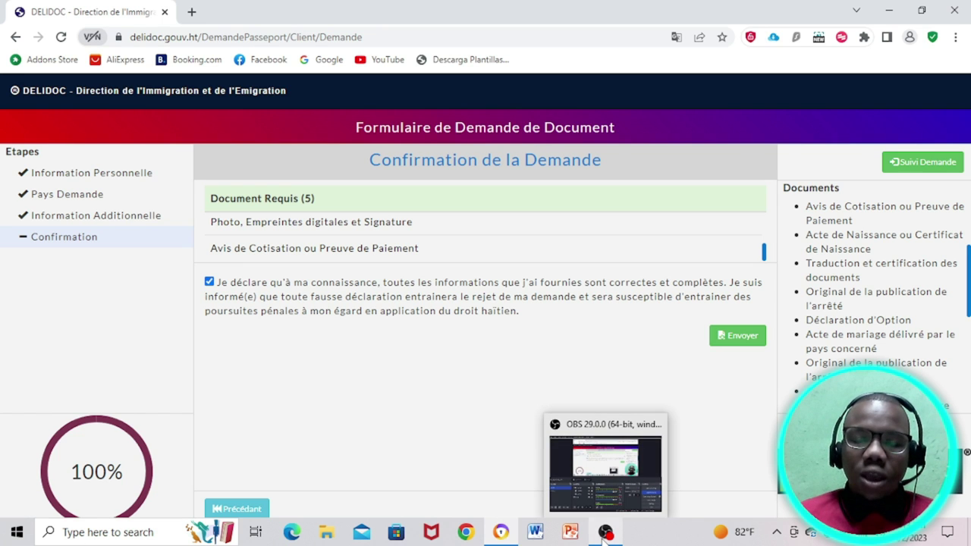